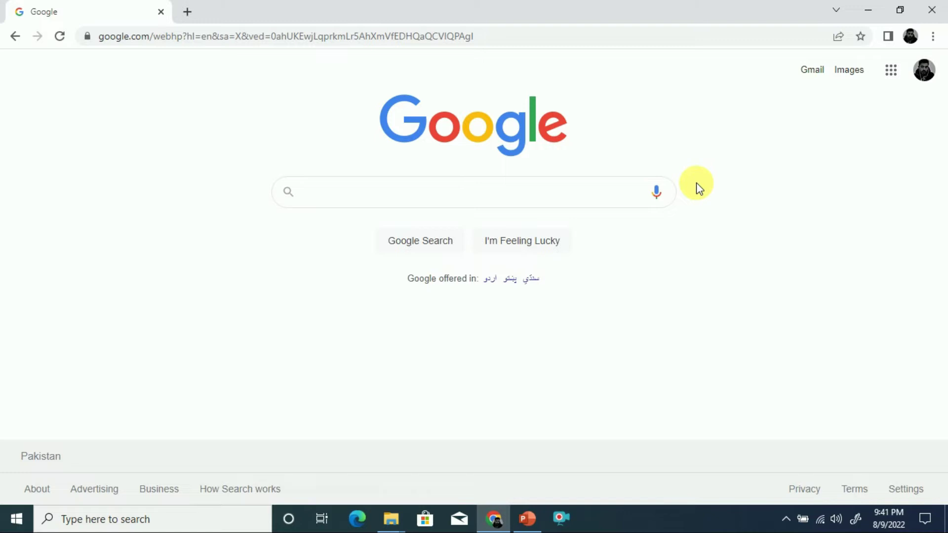
# Search Google for murf and open the murf.ai homepage result in a new browser tab.
pyautogui.click(383, 188)
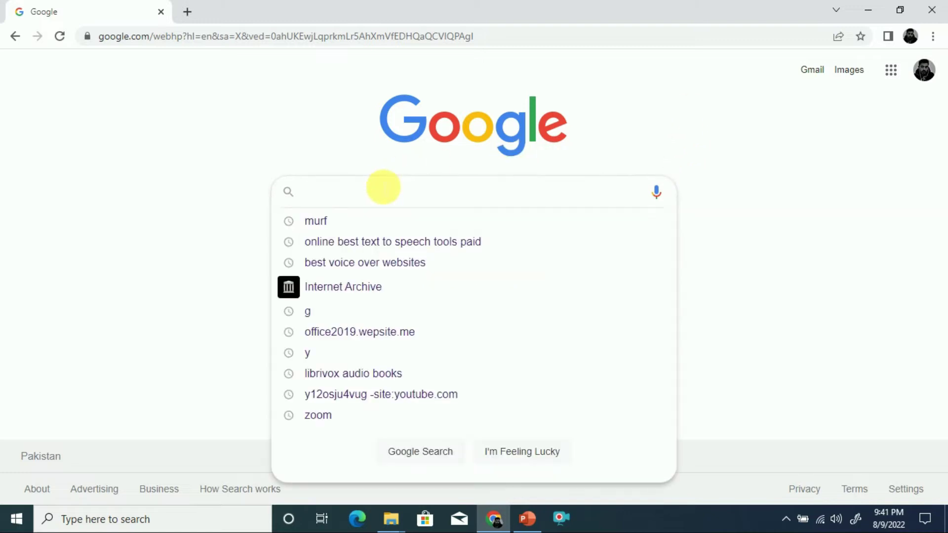
pyautogui.press('Down')
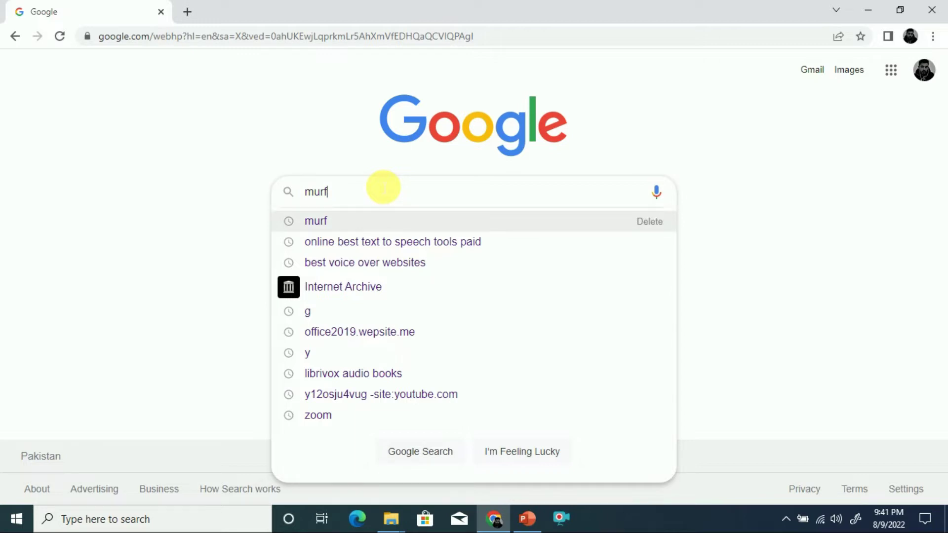
pyautogui.press('Return')
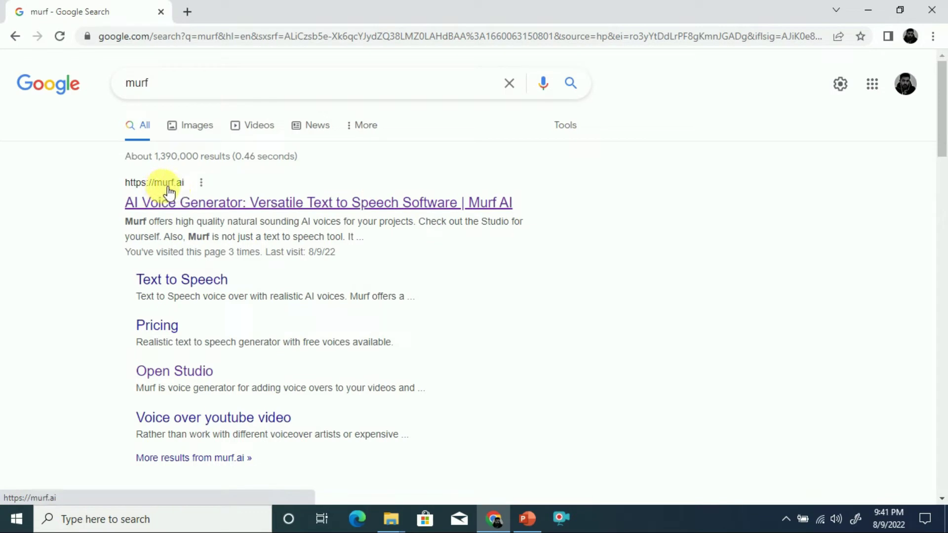
pyautogui.click(175, 206)
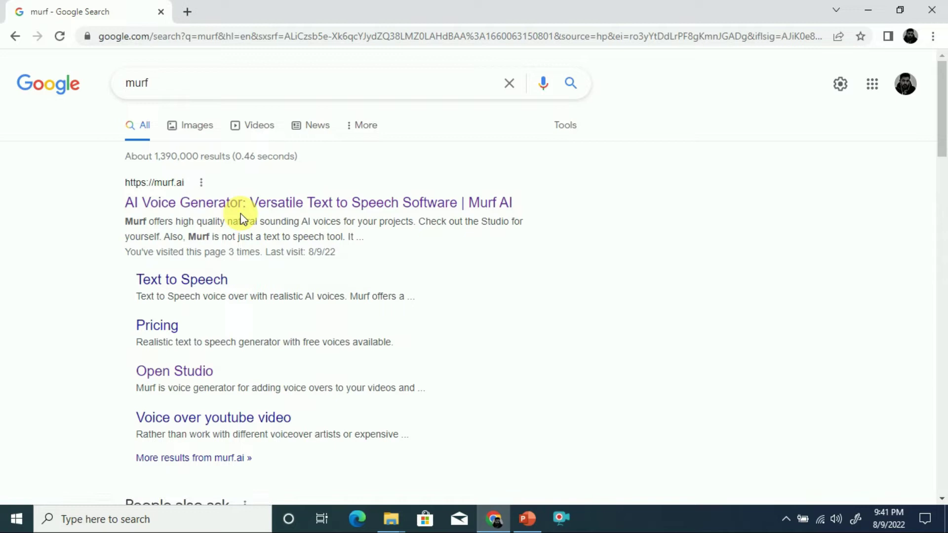
pyautogui.rightClick(200, 197)
pyautogui.click(213, 207)
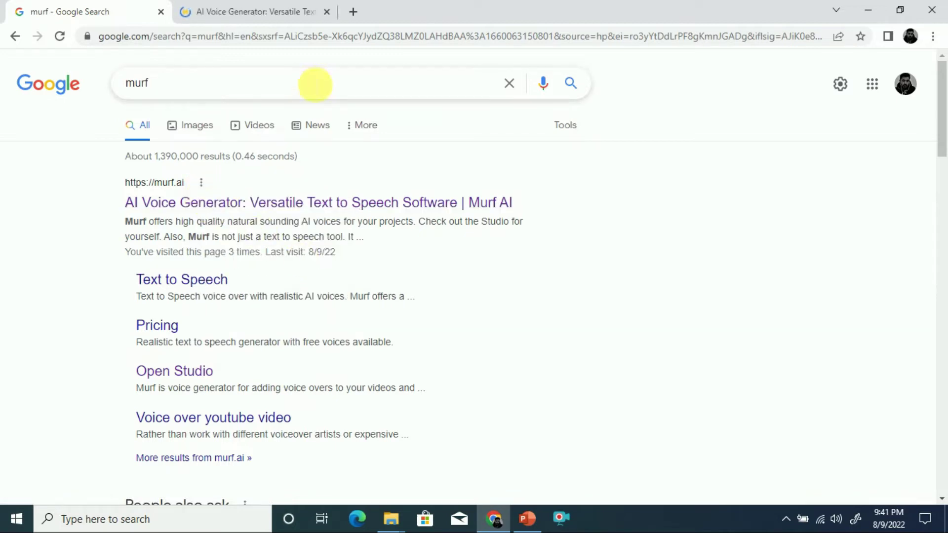
pyautogui.click(257, 11)
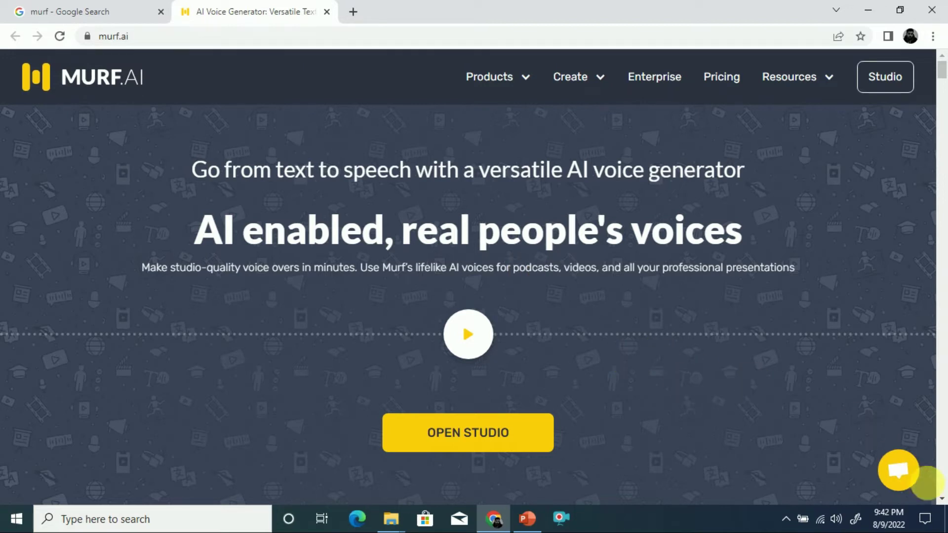
# Play the homepage's sample AI voices, stop the playback, and look through the voice use cases further down the page.
pyautogui.scroll(-1, 727, 441)
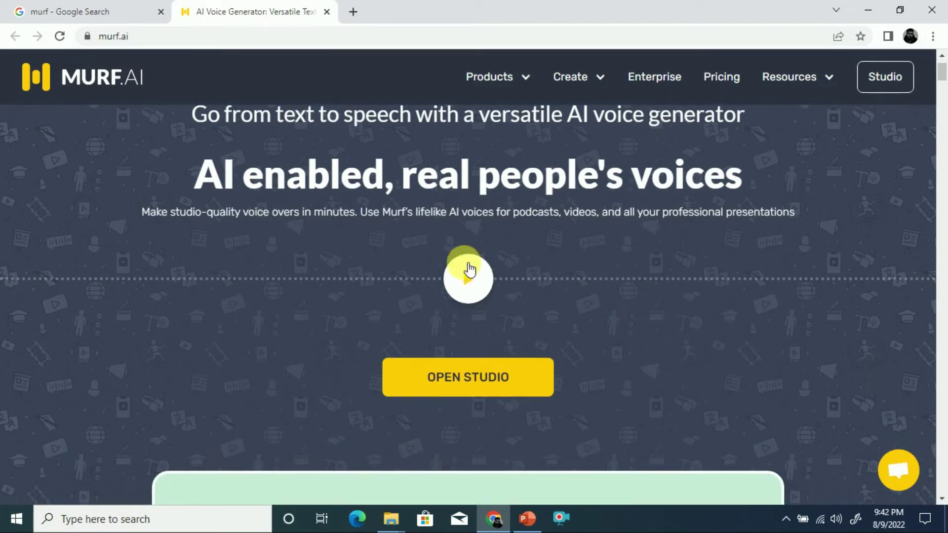
pyautogui.click(472, 283)
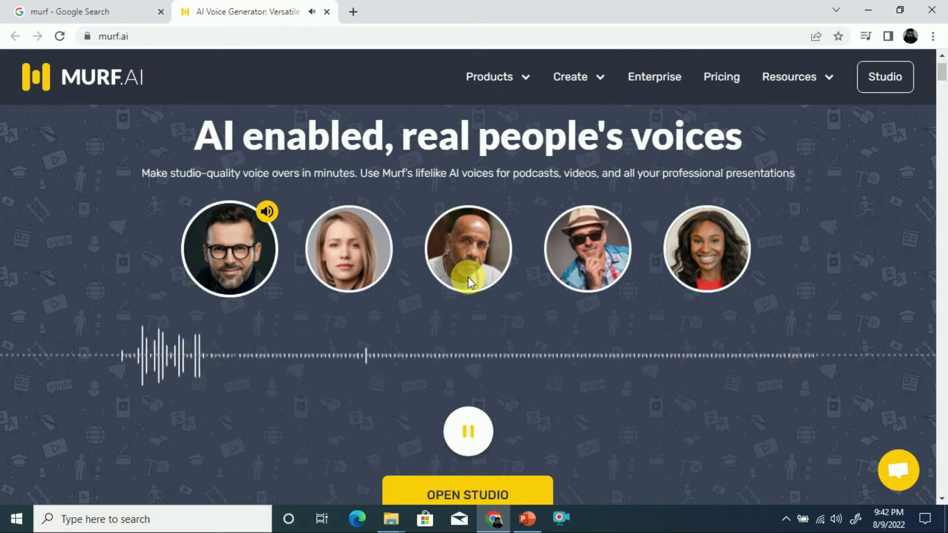
pyautogui.click(468, 430)
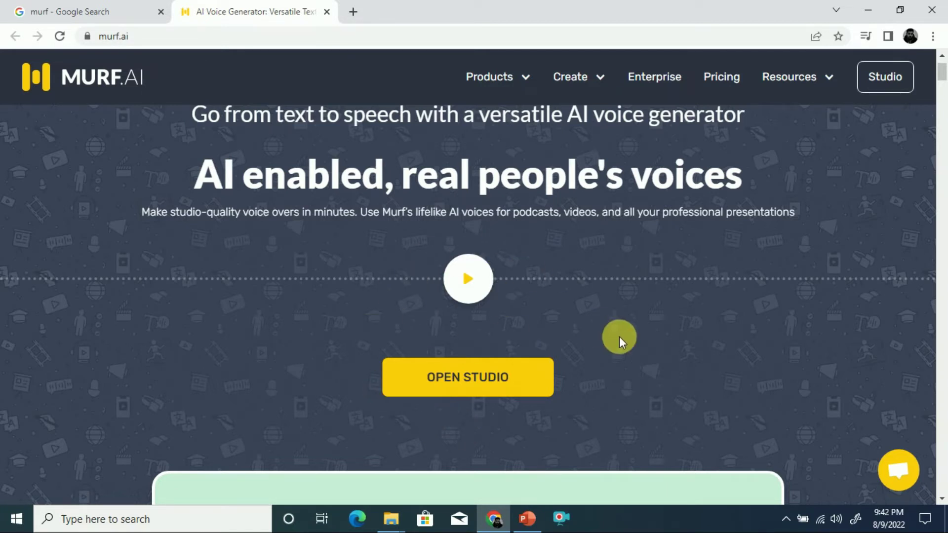
pyautogui.scroll(-10, 878, 391)
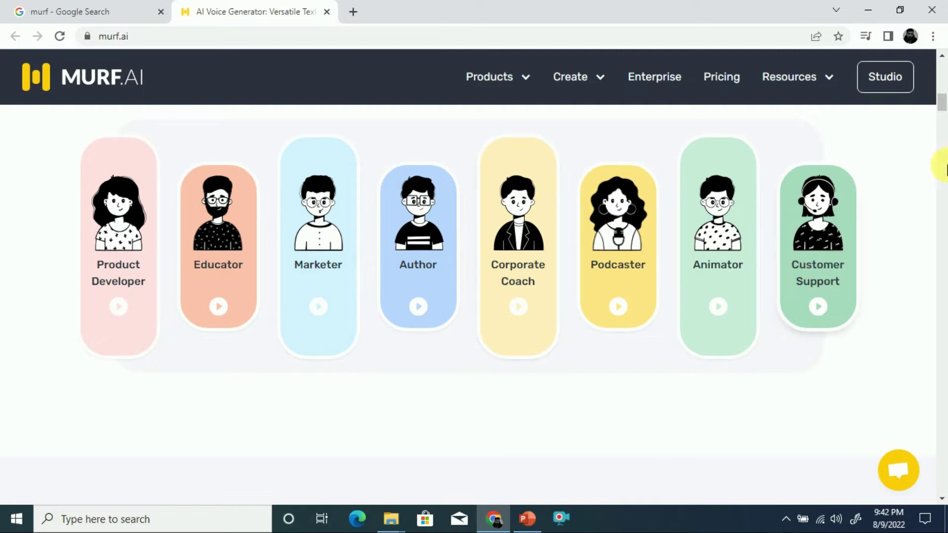
pyautogui.moveTo(942, 102); pyautogui.dragTo(941, 69)
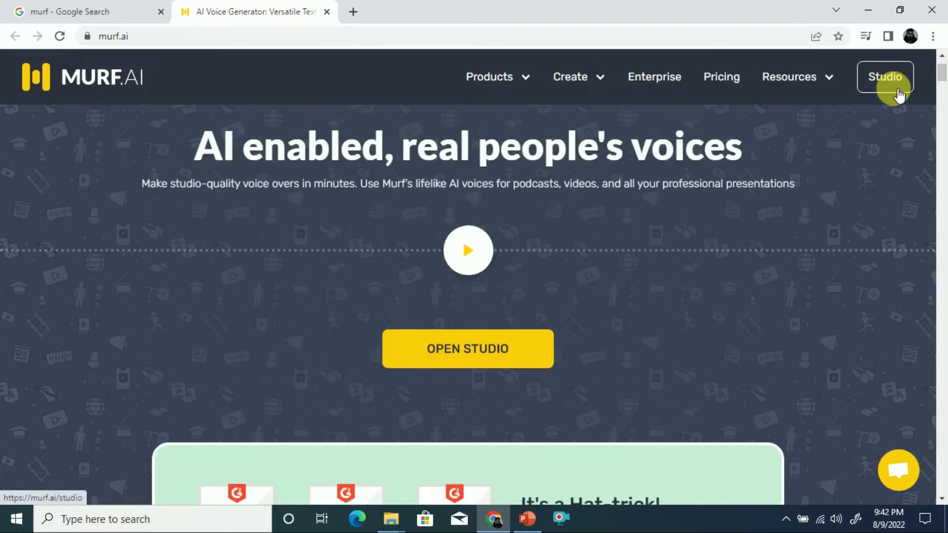
# Open Murf Studio and sign in with the Google account.
pyautogui.click(880, 82)
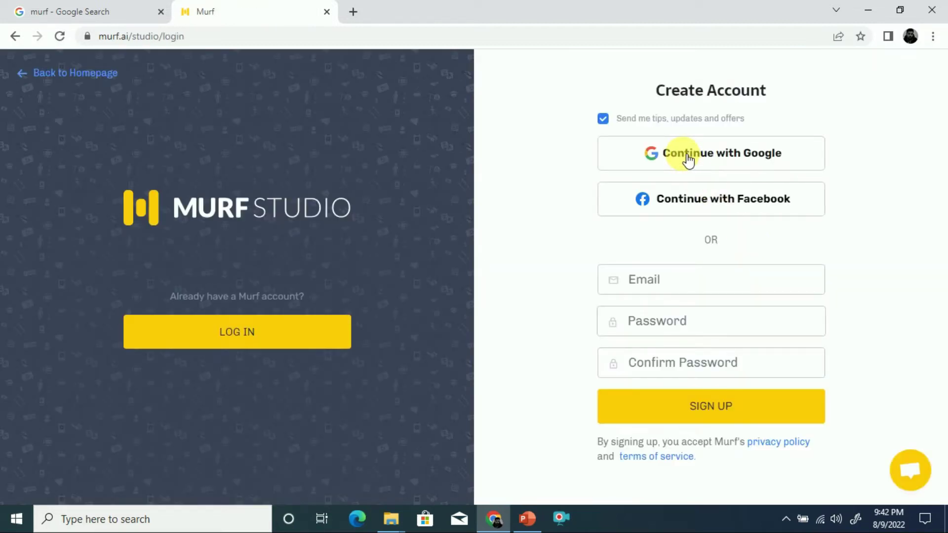
pyautogui.click(688, 159)
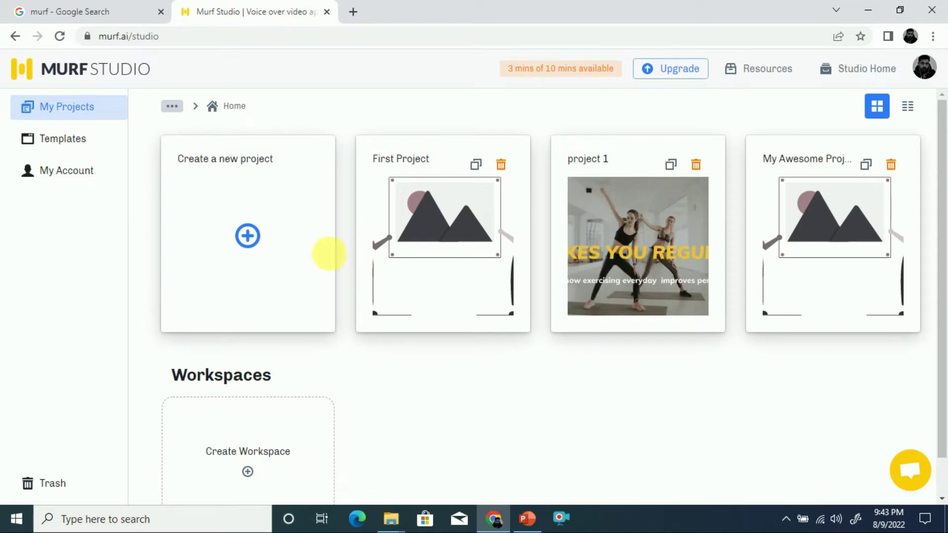
# Create a new Murf Studio project named Test.
pyautogui.click(248, 237)
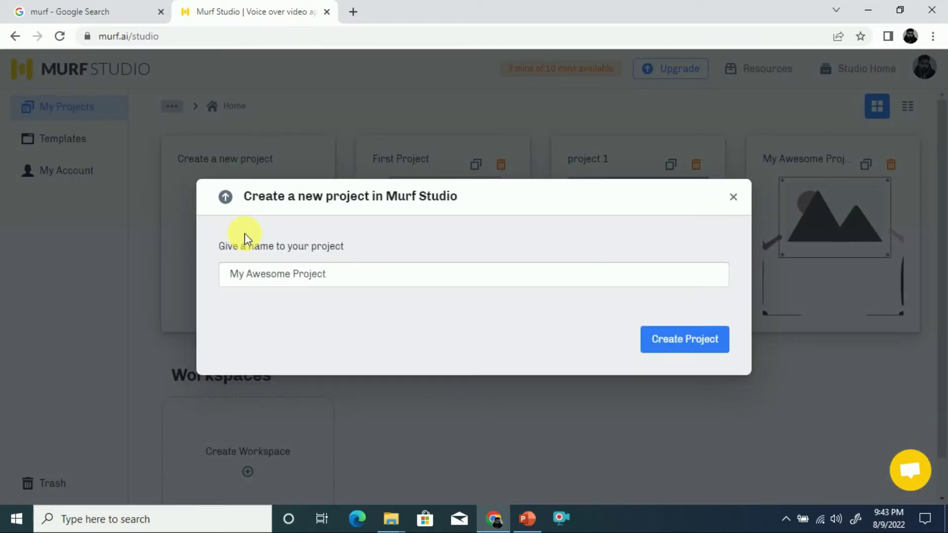
pyautogui.click(326, 275)
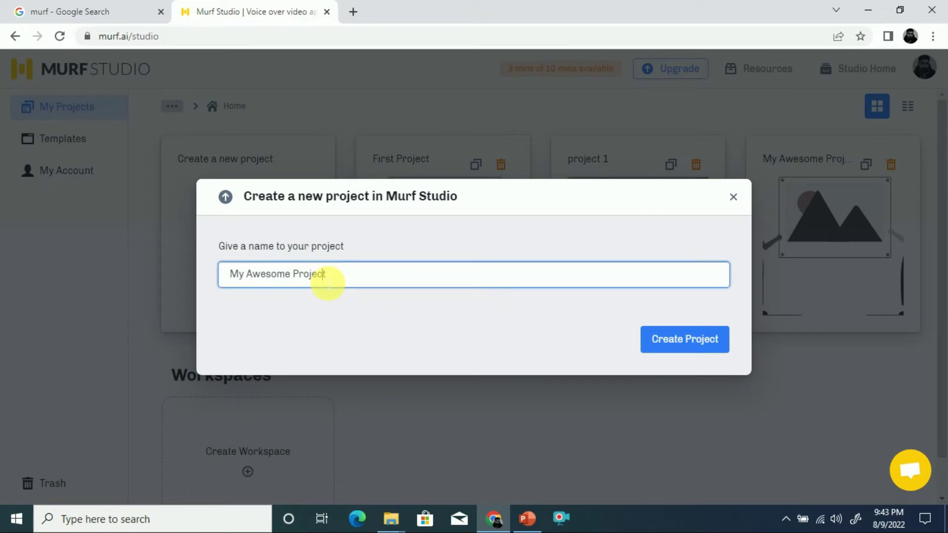
pyautogui.hotkey('ctrl', 'shift', 'Left')
pyautogui.hotkey('ctrl', 'shift', 'Left')
pyautogui.hotkey('ctrl', 'shift', 'Left')
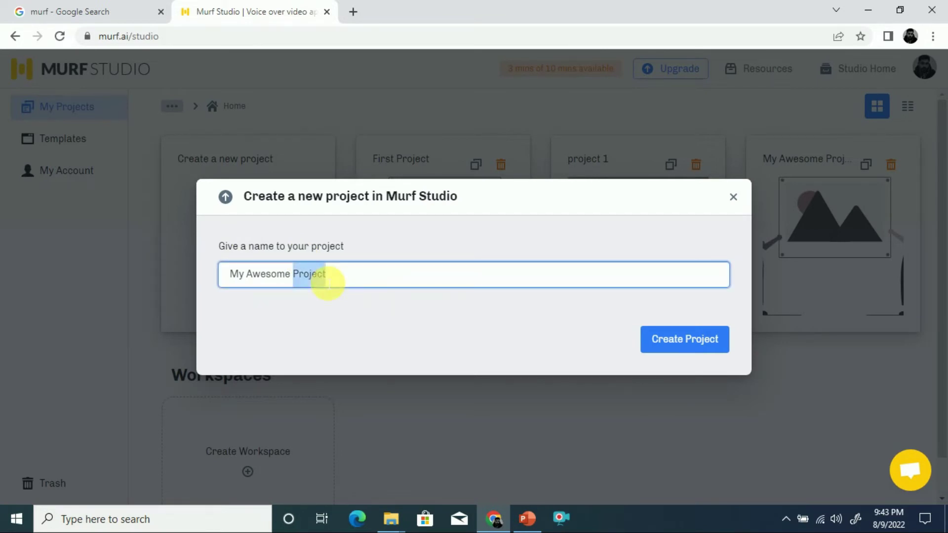
pyautogui.press('BackSpace')
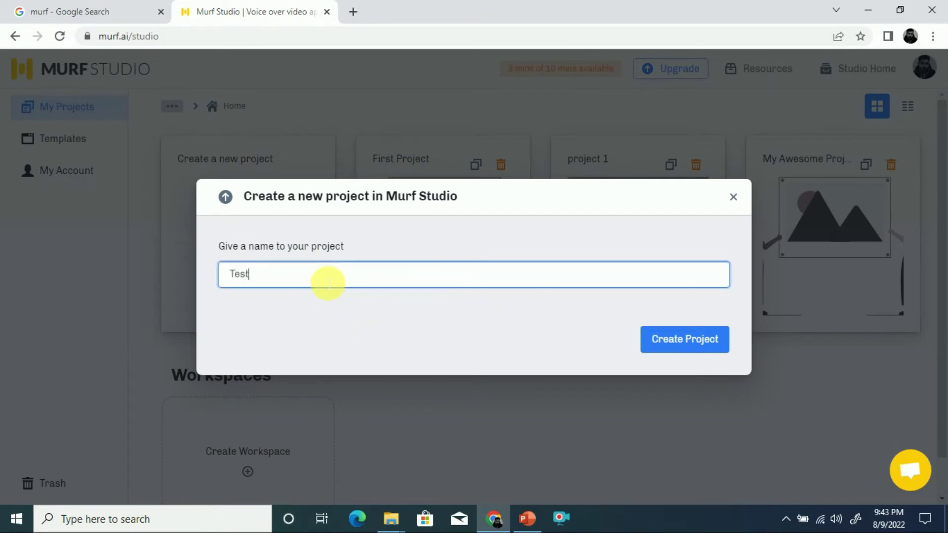
pyautogui.write('Test')
pyautogui.click(676, 344)
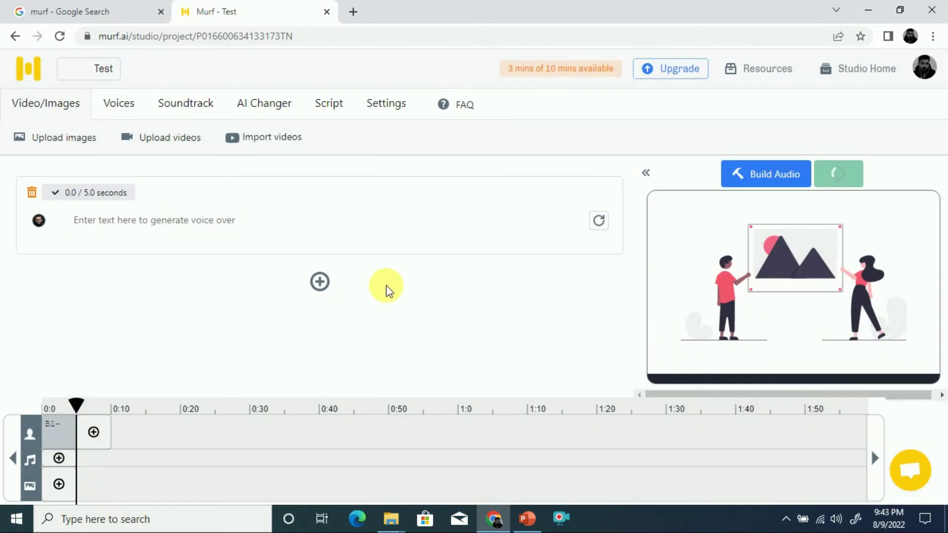
# Enter a voice-over sentence giving the speaker's first name and engineer profession, and assign it the Terrell (M) voice.
pyautogui.click(180, 225)
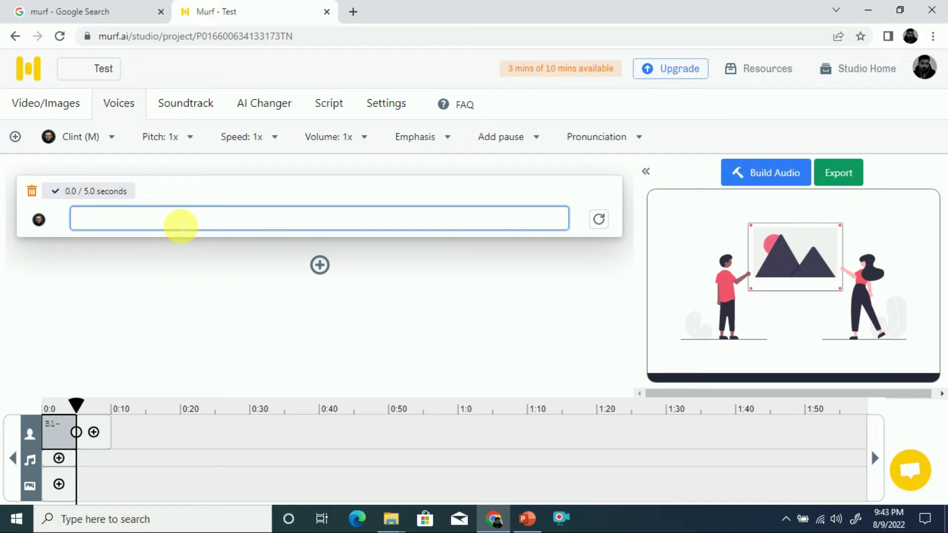
pyautogui.write('ame is John and I am an engineer.')
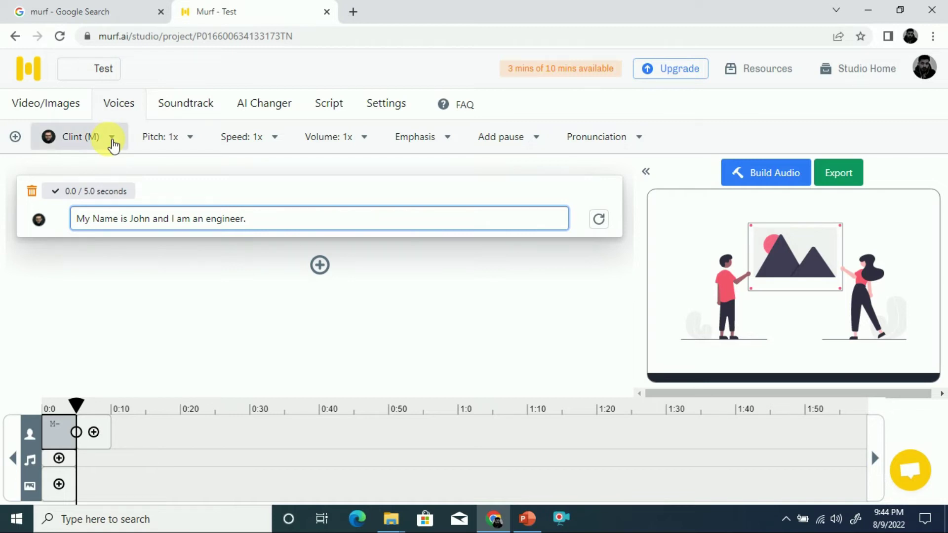
pyautogui.click(113, 141)
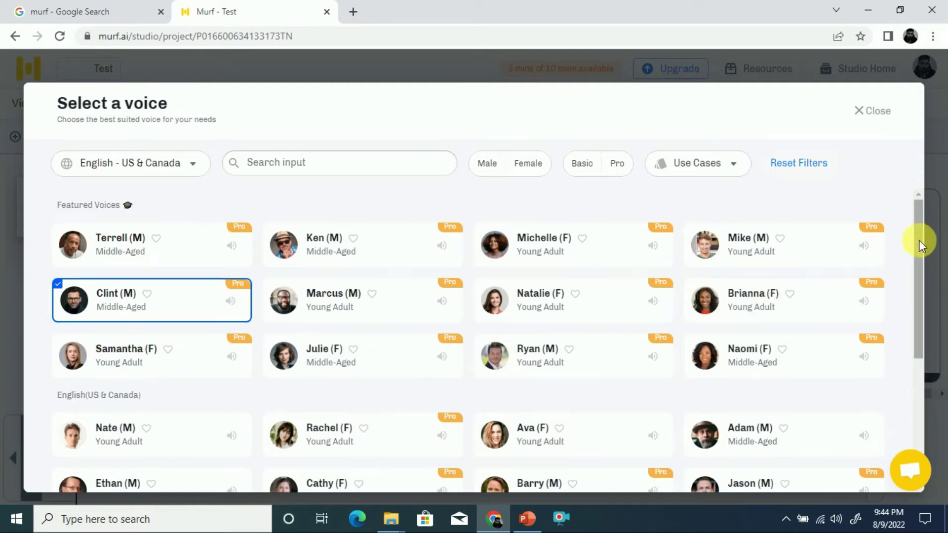
pyautogui.scroll(-1, 918, 256)
pyautogui.moveTo(918, 257); pyautogui.dragTo(730, 412)
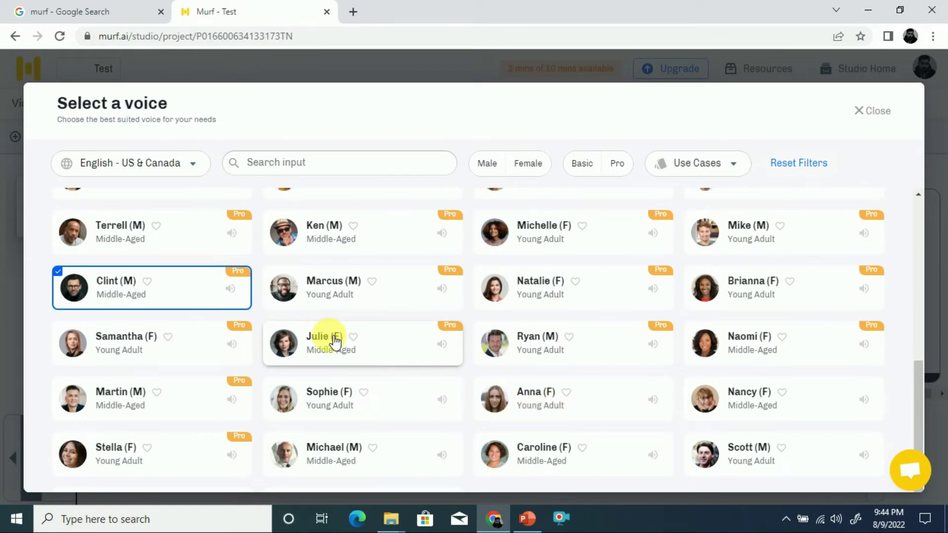
pyautogui.moveTo(917, 401); pyautogui.dragTo(912, 207)
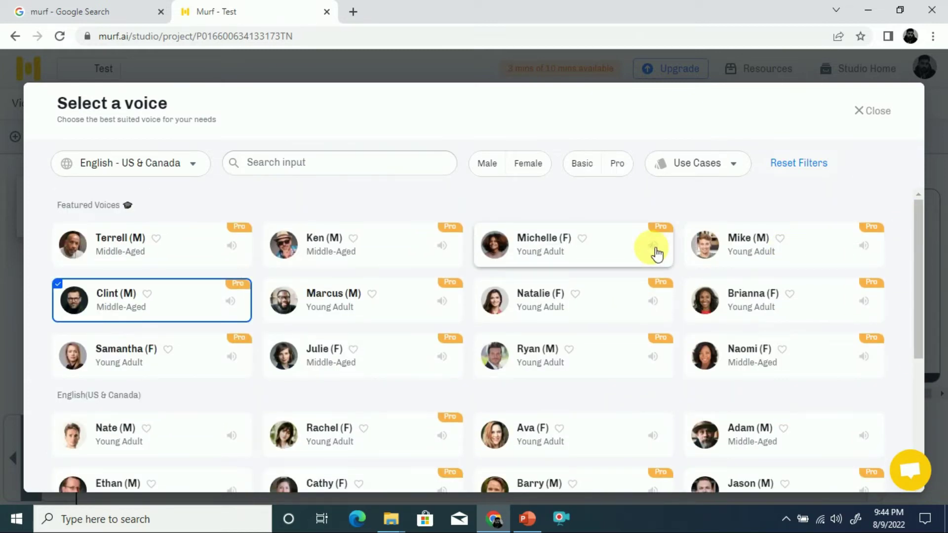
pyautogui.click(172, 255)
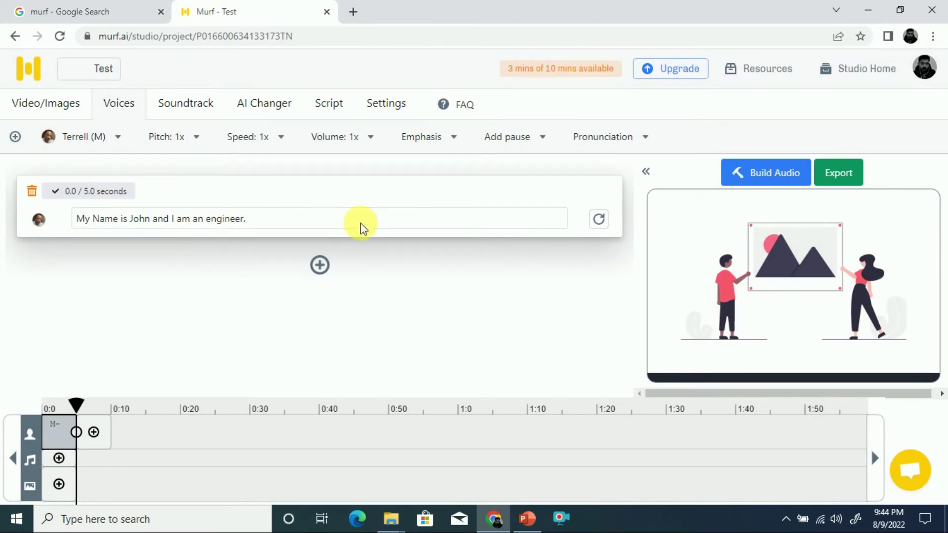
# Set the voice speed to 1.2x and check the pitch and volume settings.
pyautogui.click(197, 142)
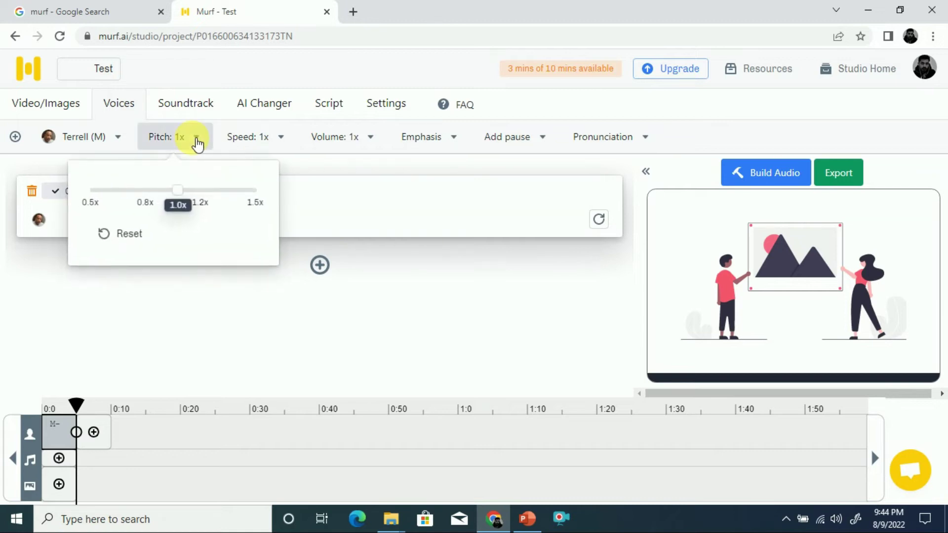
pyautogui.click(284, 143)
pyautogui.moveTo(239, 198); pyautogui.dragTo(247, 196)
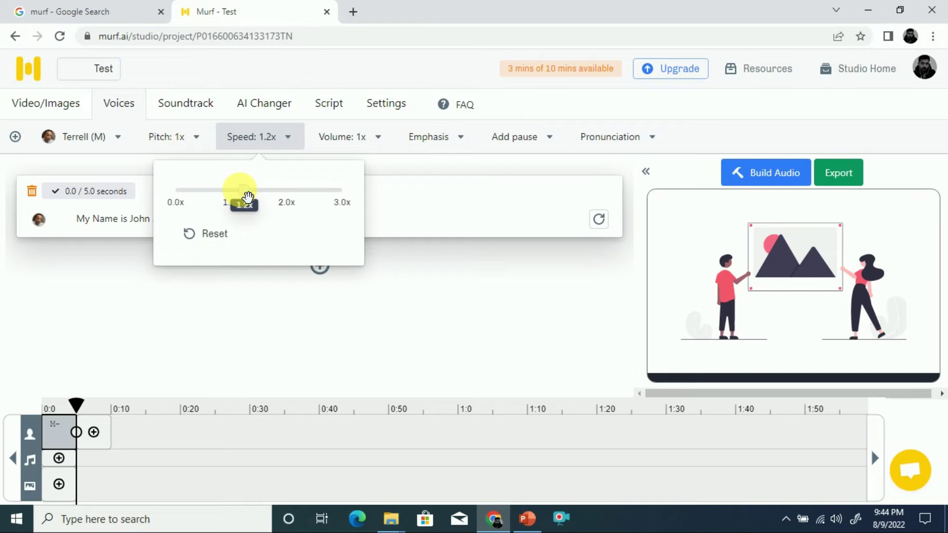
pyautogui.click(252, 198)
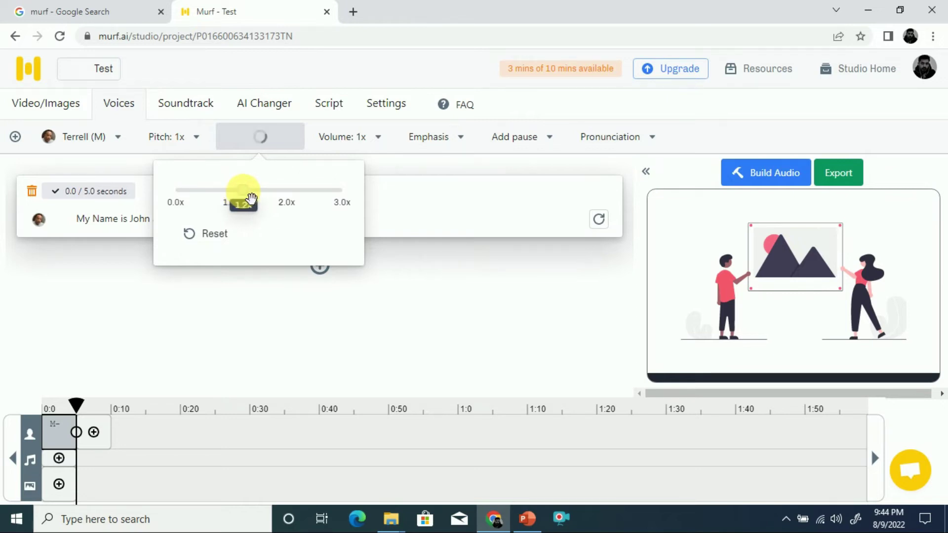
pyautogui.click(374, 147)
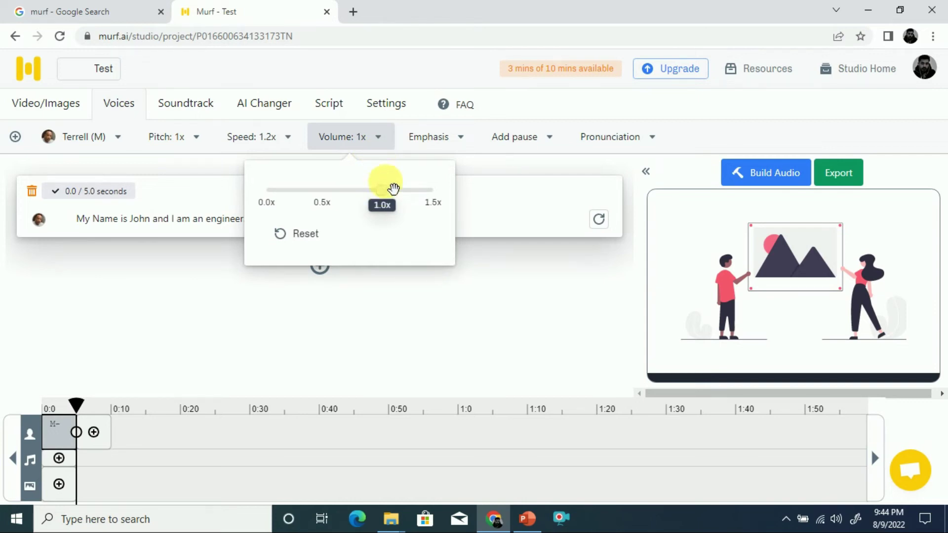
# Raise the sentence's emphasis curve to about 25% near the 30% word position and about 33% near the 50% position, and save it.
pyautogui.click(453, 141)
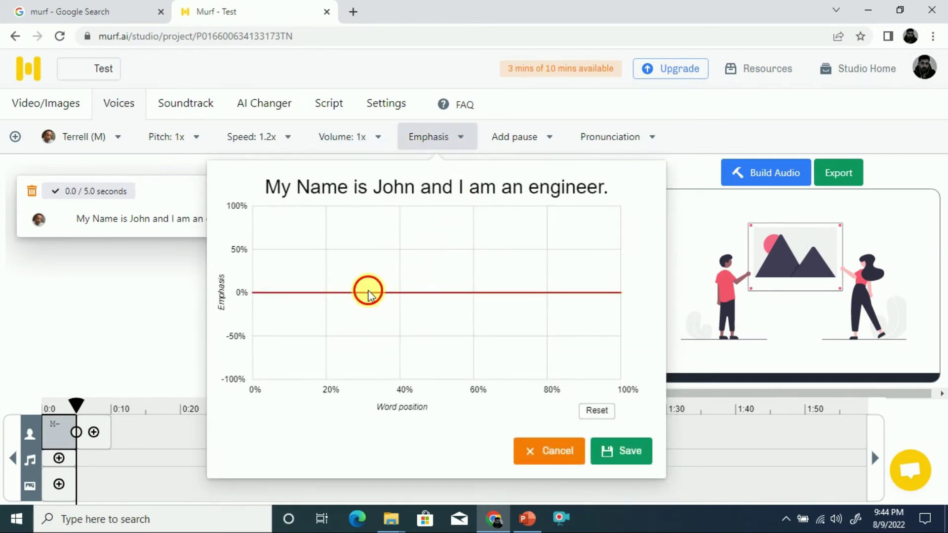
pyautogui.click(366, 272)
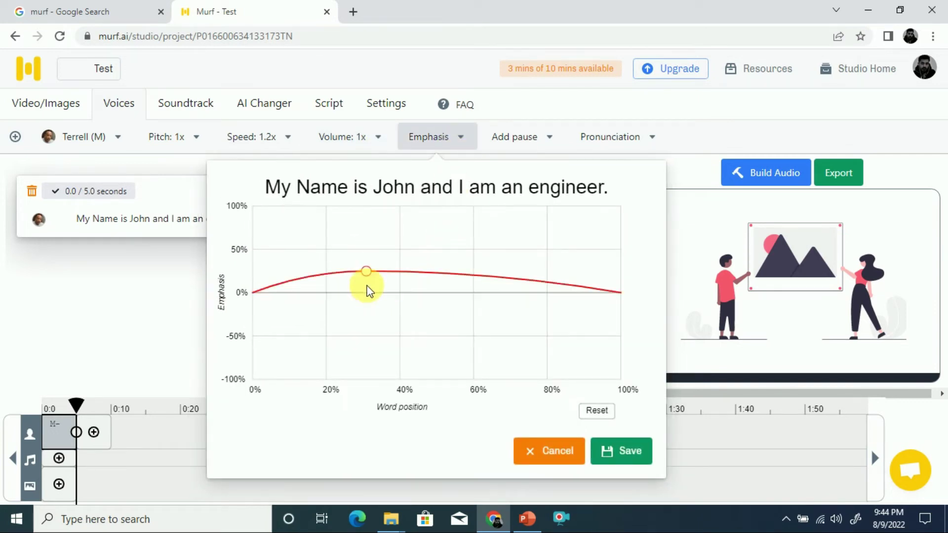
pyautogui.click(432, 263)
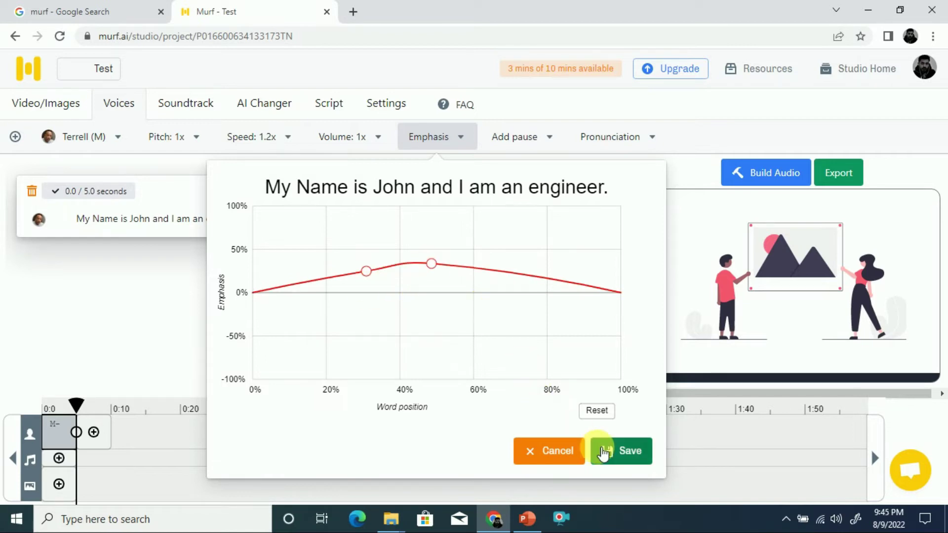
pyautogui.click(624, 451)
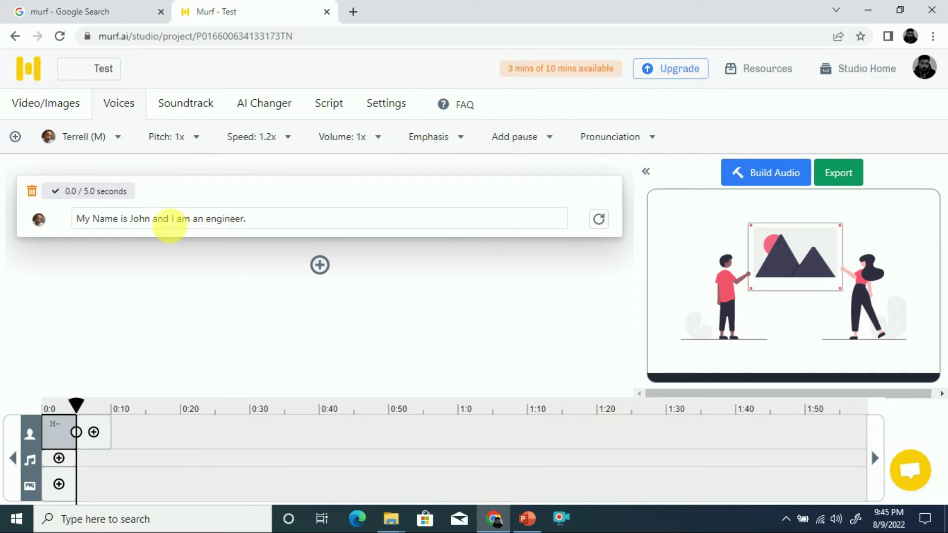
# Insert a Medium (0.75s) pause before "I am an engineer" in the voice-over text.
pyautogui.click(176, 218)
pyautogui.click(173, 227)
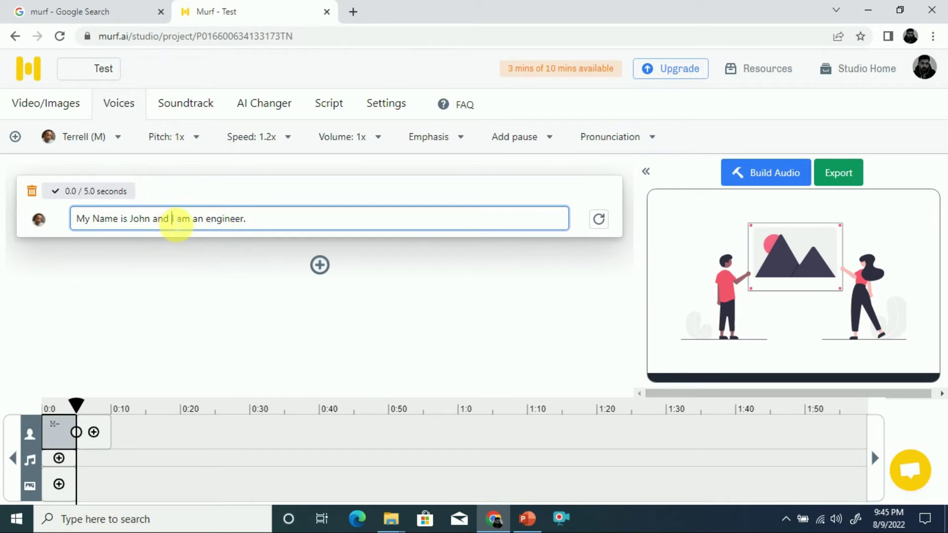
pyautogui.click(542, 145)
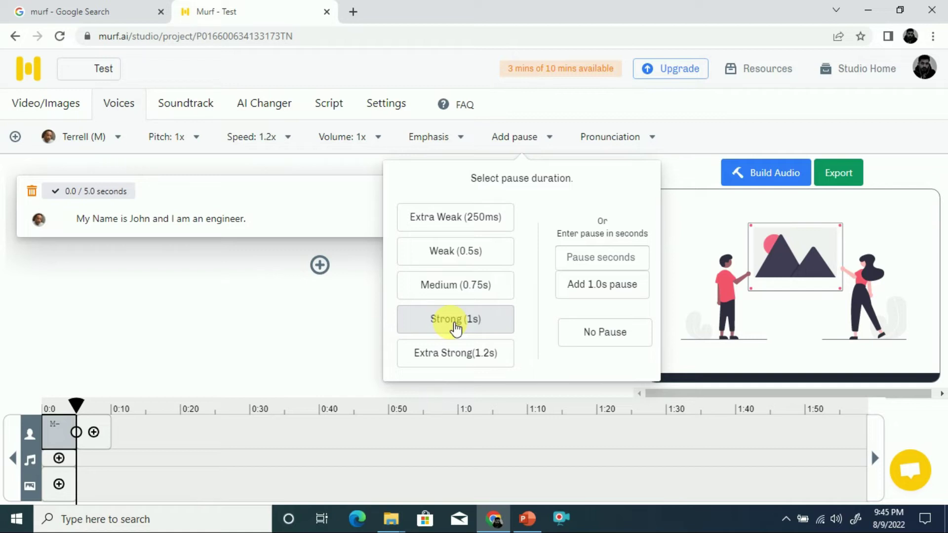
pyautogui.click(456, 291)
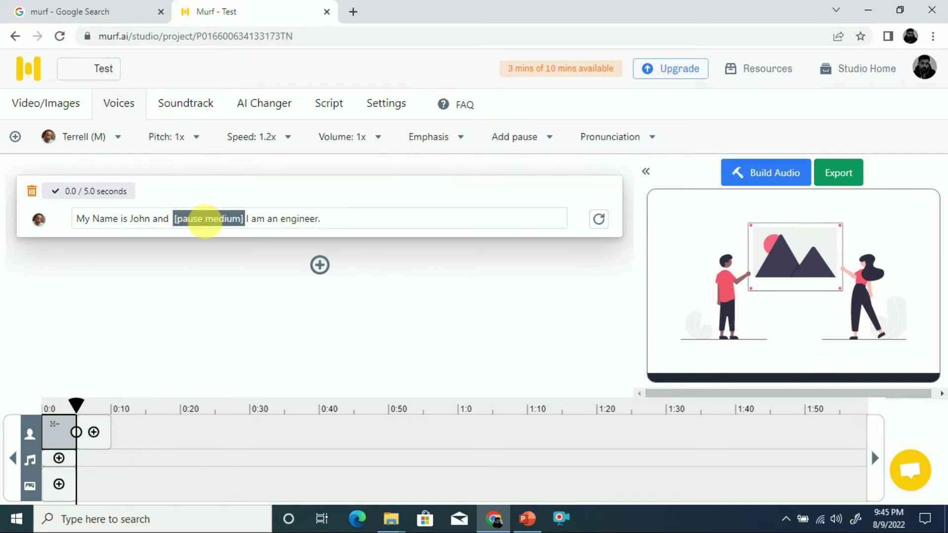
# Build the complete audio for the voice-over sentence with its medium pause and play the result.
pyautogui.click(208, 220)
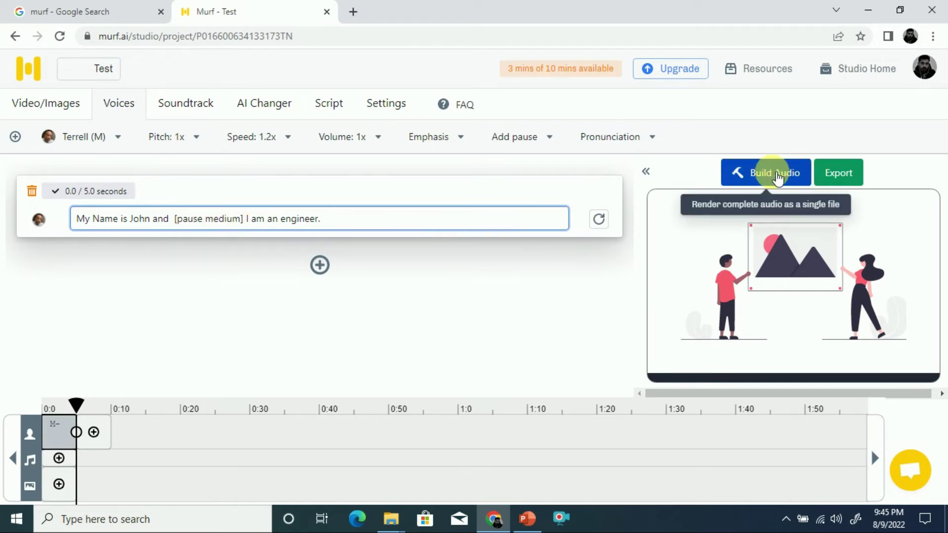
pyautogui.click(753, 180)
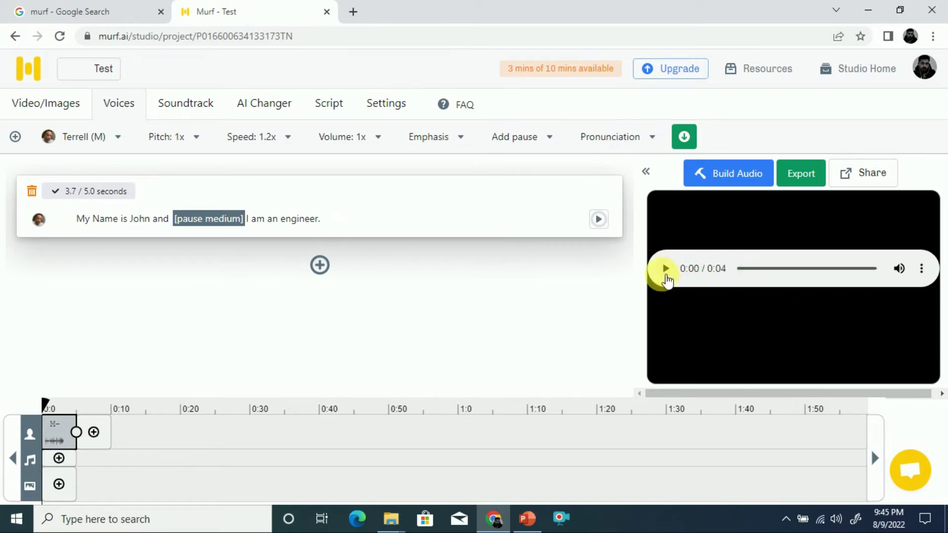
pyautogui.click(669, 275)
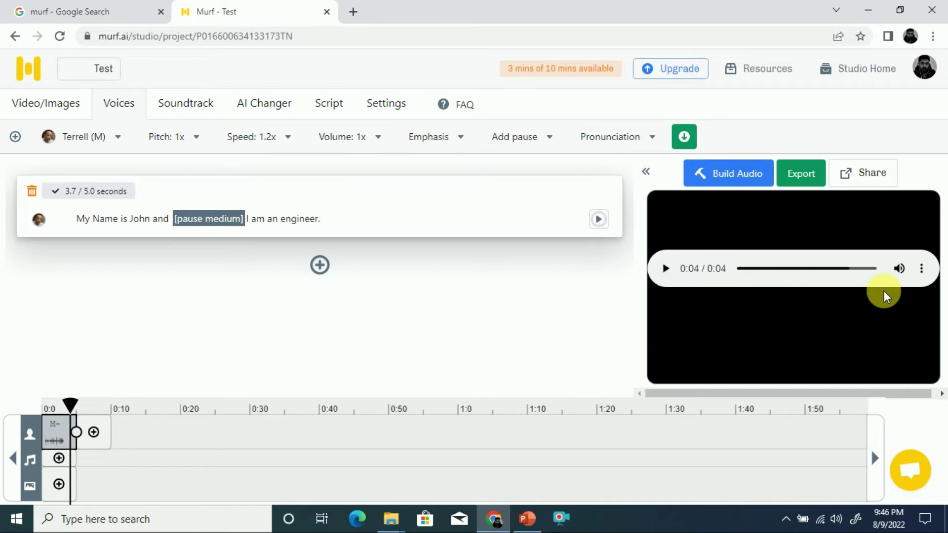
# Replay the built audio and review the download options offered for exporting it.
pyautogui.click(922, 270)
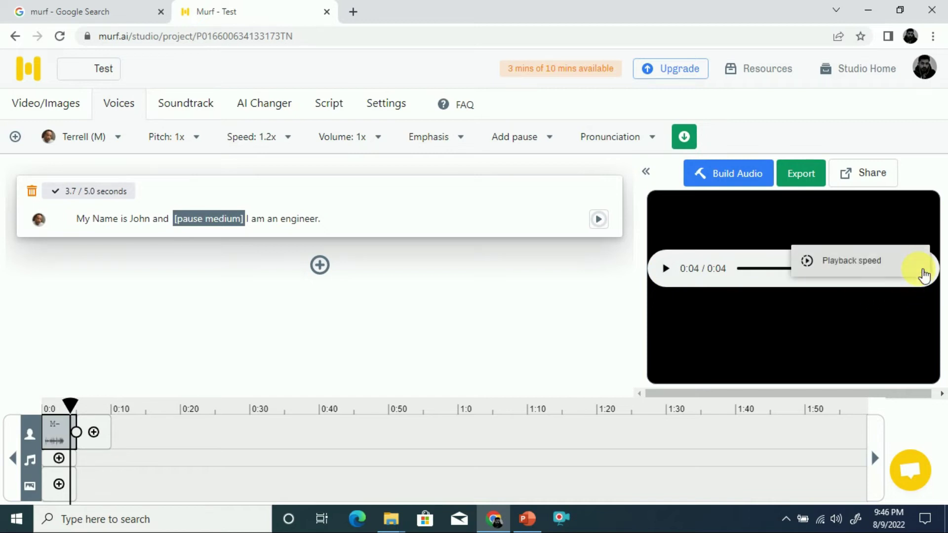
pyautogui.click(673, 270)
pyautogui.click(666, 269)
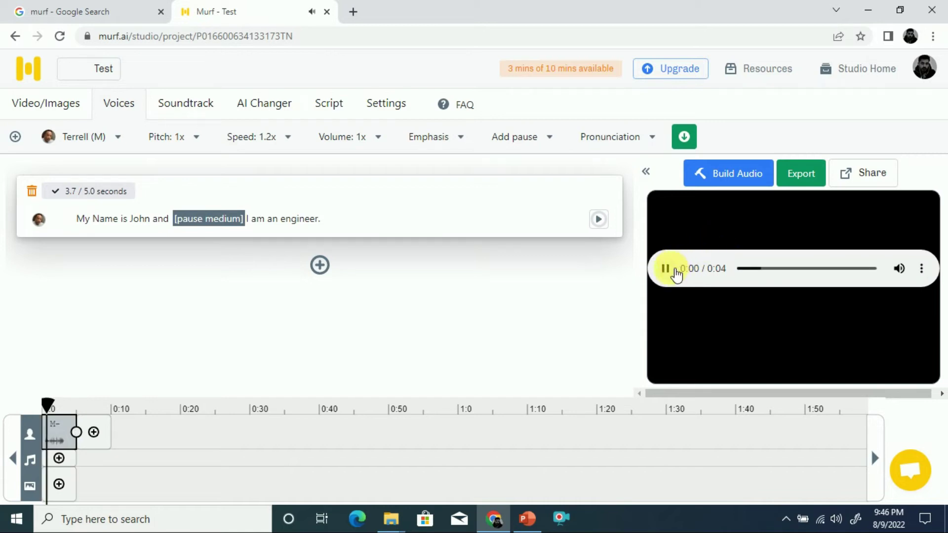
pyautogui.click(794, 175)
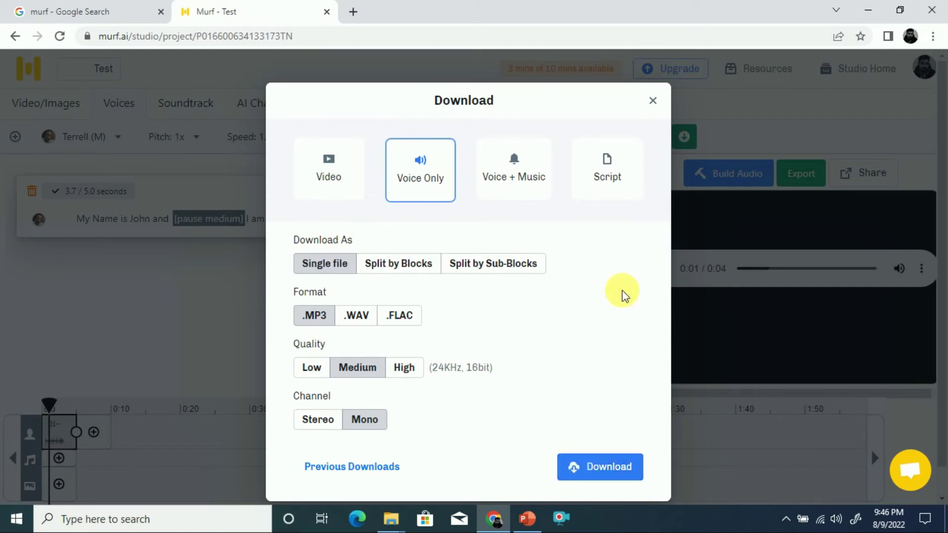
pyautogui.click(653, 100)
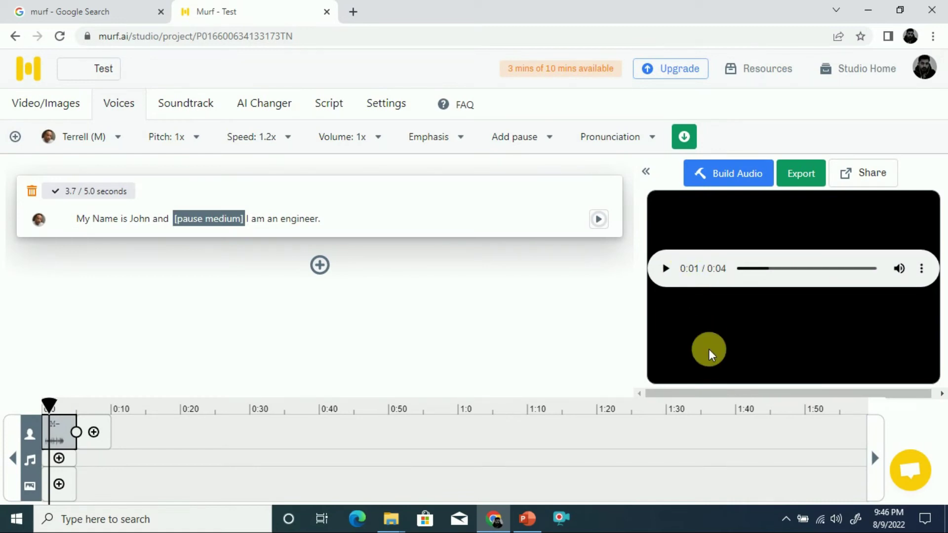
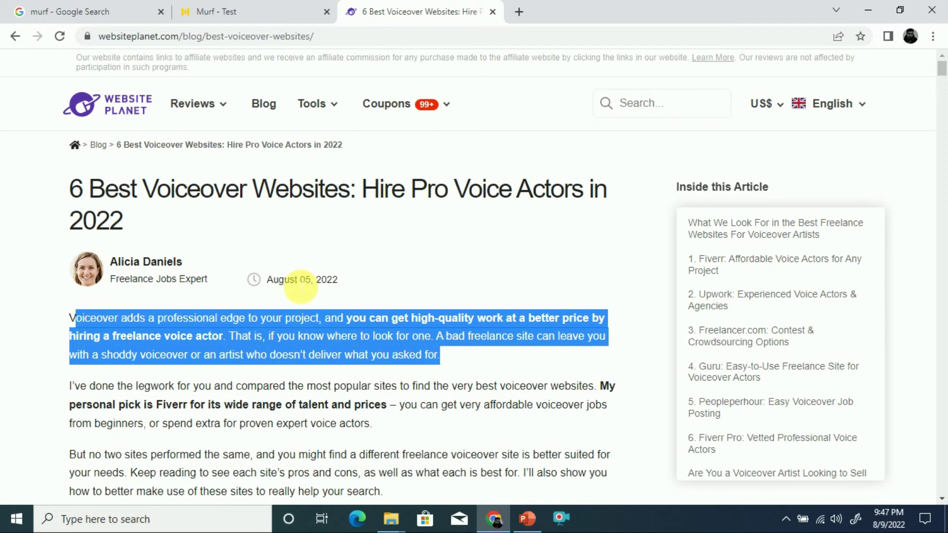
# Replace the Murf voice-over text with the copied article paragraph, from "Voiceover adds a professional edge" to "what you asked for.".
pyautogui.click(237, 9)
pyautogui.click(317, 218)
pyautogui.hotkey('ctrl', 'a')
pyautogui.press('BackSpace')
pyautogui.write("oiceover adds a professional edge to your project, and you can get high-quality work at a better price by hiring a freelance voice actor. That is, if you know where to look for one. A bad freelance site can leave you with a shoddy voiceover or an artist who doesn't deliver what you asked for.")
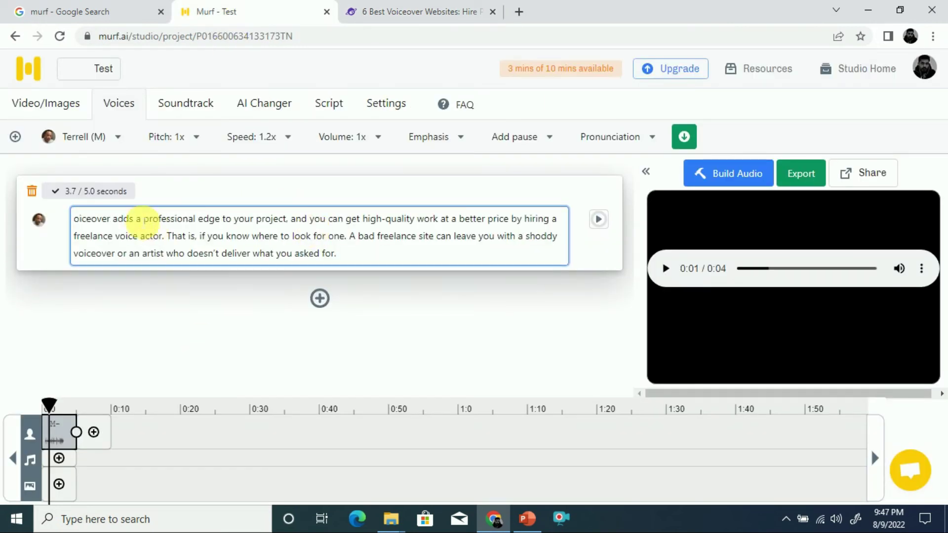
pyautogui.click(76, 219)
pyautogui.write('V')
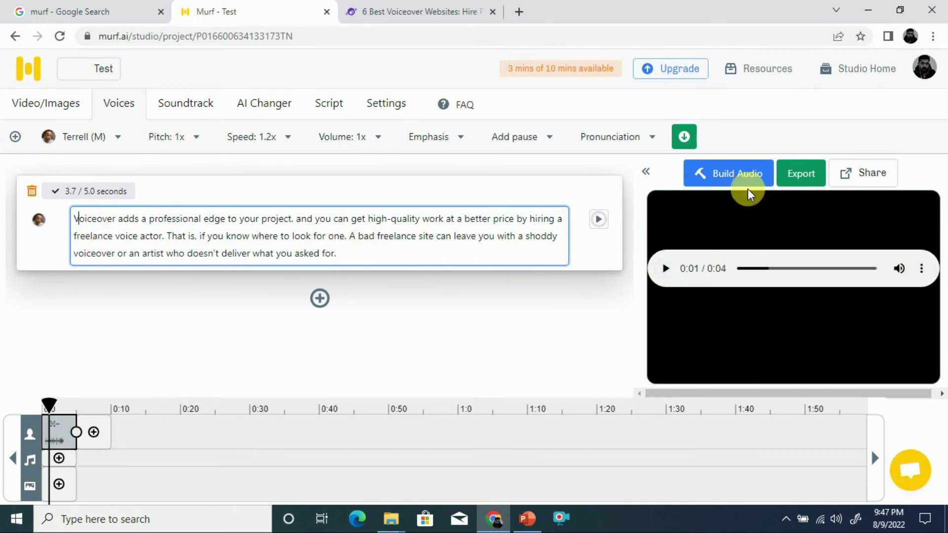
# Assign the Clint (M) voice to the paragraph and set its volume to 1.3x.
pyautogui.click(108, 144)
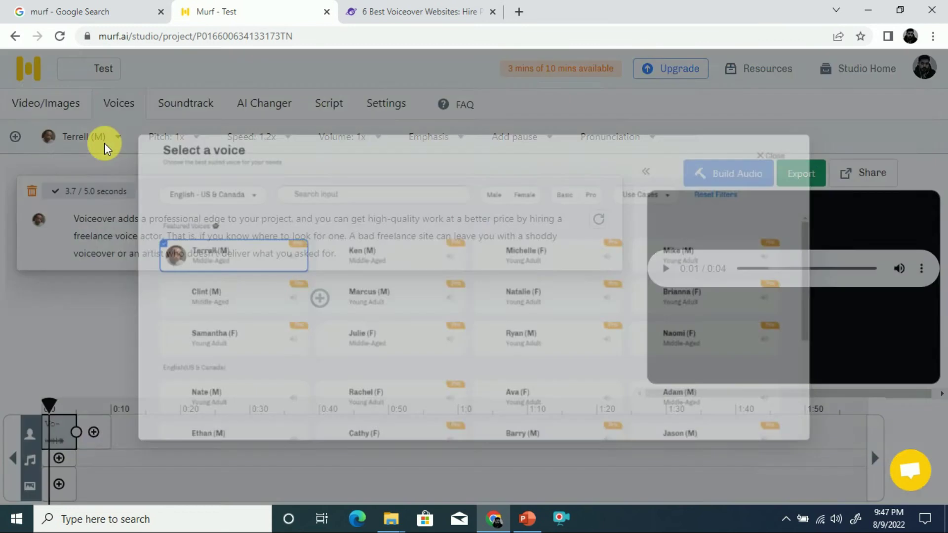
pyautogui.click(124, 300)
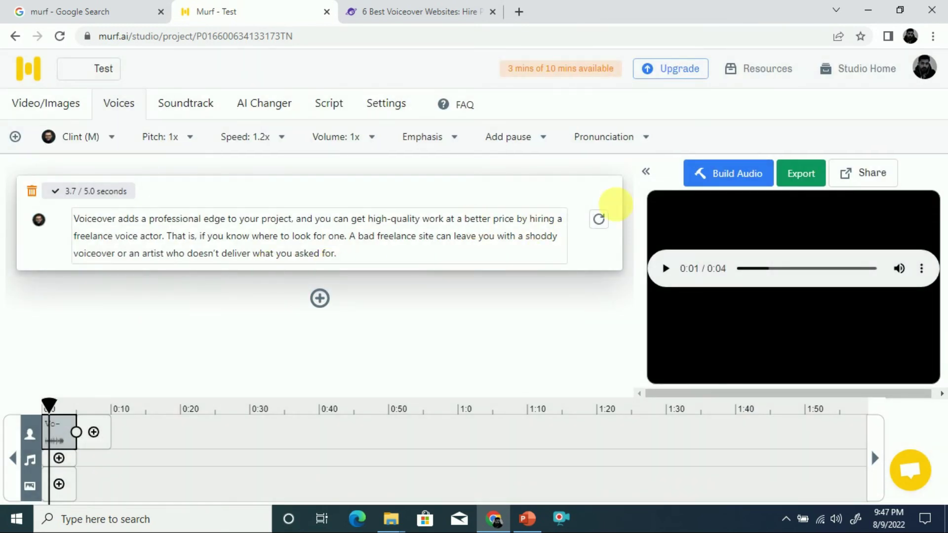
pyautogui.click(364, 143)
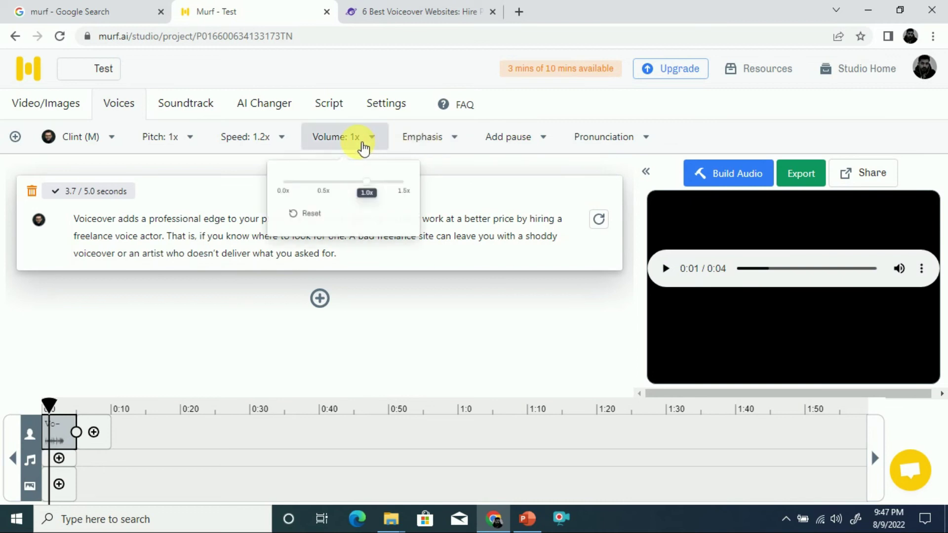
pyautogui.moveTo(379, 198); pyautogui.dragTo(414, 197)
pyautogui.click(494, 241)
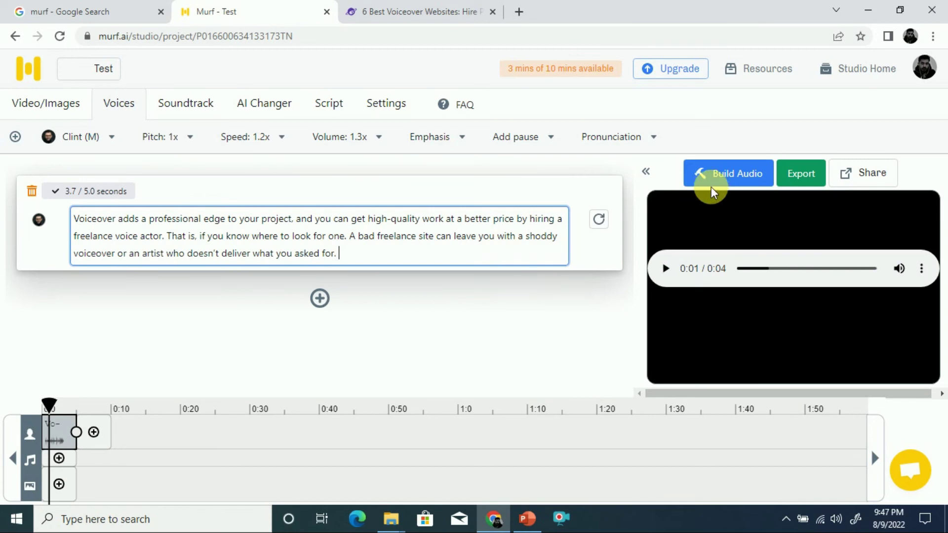
# Build the audio for the new paragraph, play the first few seconds and pause it.
pyautogui.click(732, 182)
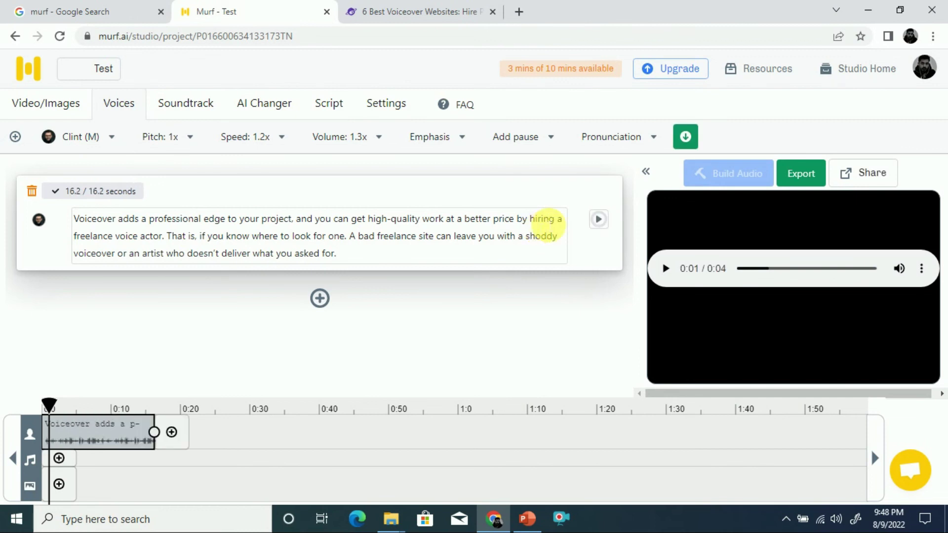
pyautogui.click(680, 253)
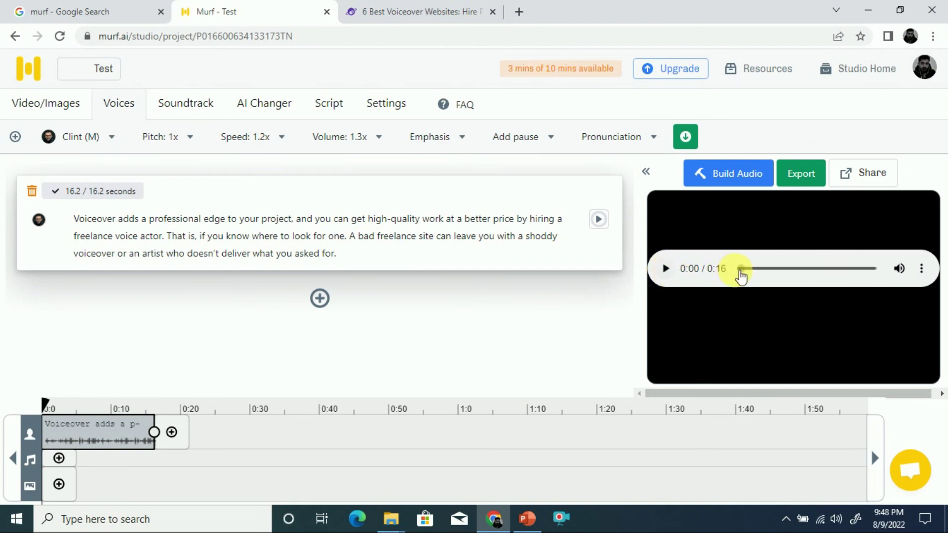
pyautogui.click(667, 269)
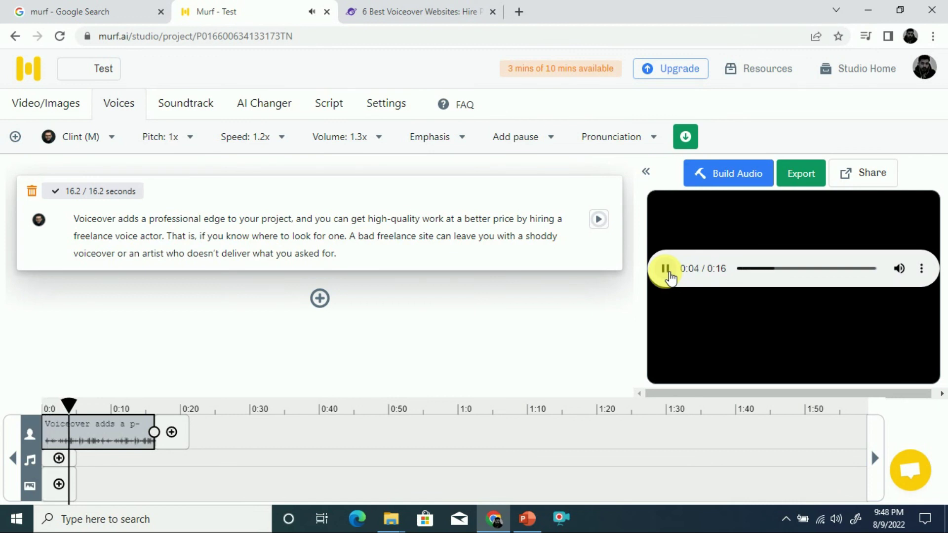
pyautogui.click(669, 274)
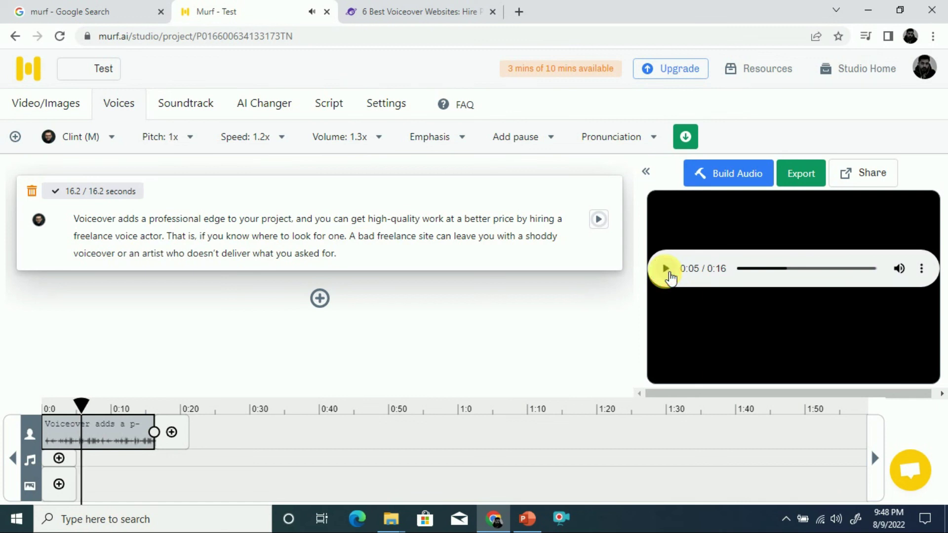